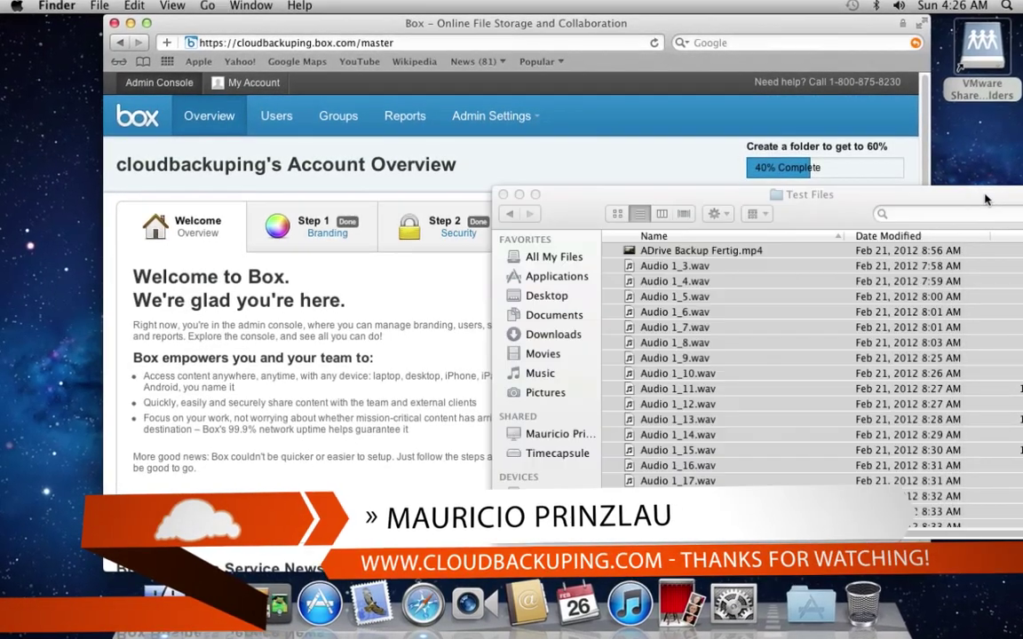
pyautogui.click(503, 194)
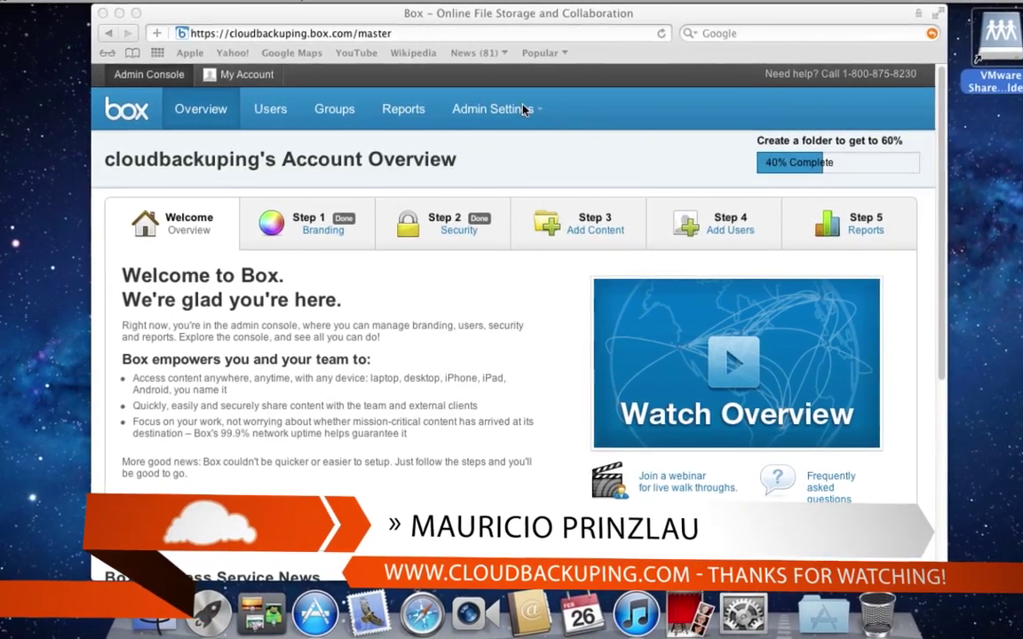
pyautogui.click(533, 109)
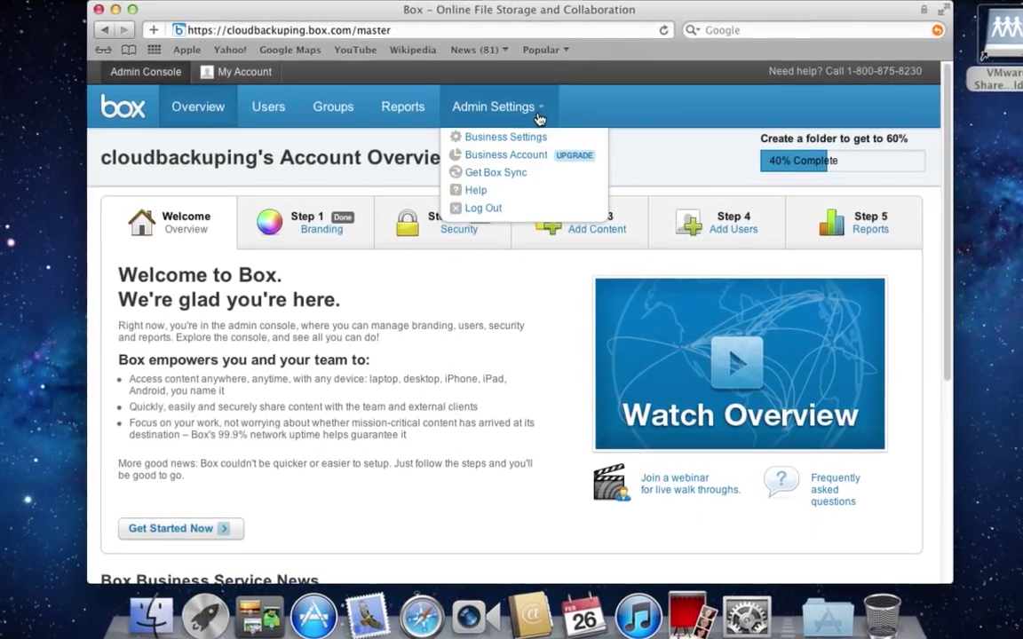
# Download the 13.8 MB Box Sync for Mac installer from Mobile & Sync, confirming the non-secure form alert
pyautogui.click(495, 172)
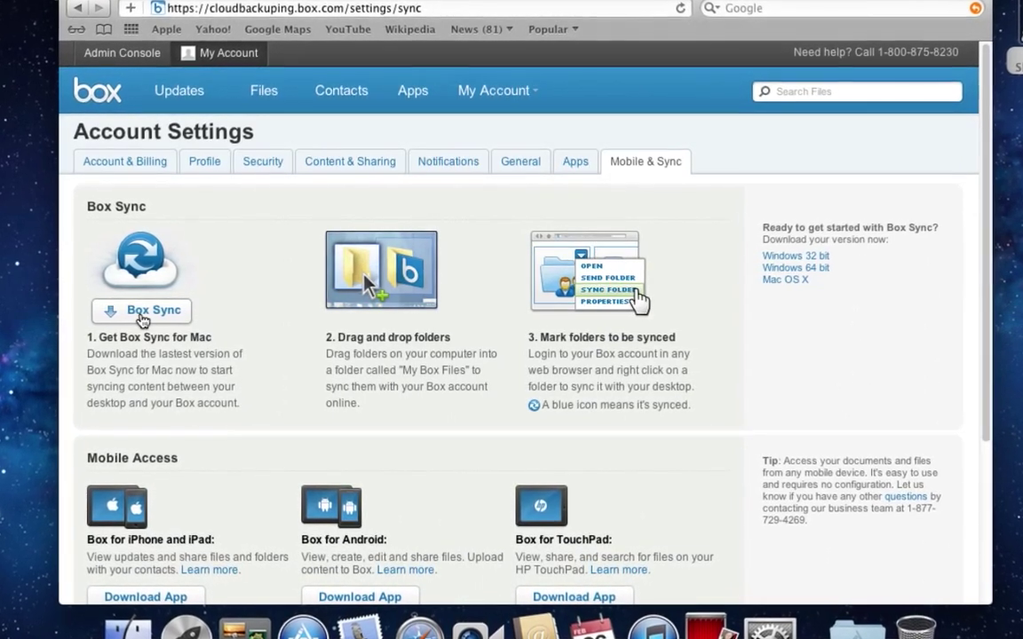
pyautogui.click(141, 315)
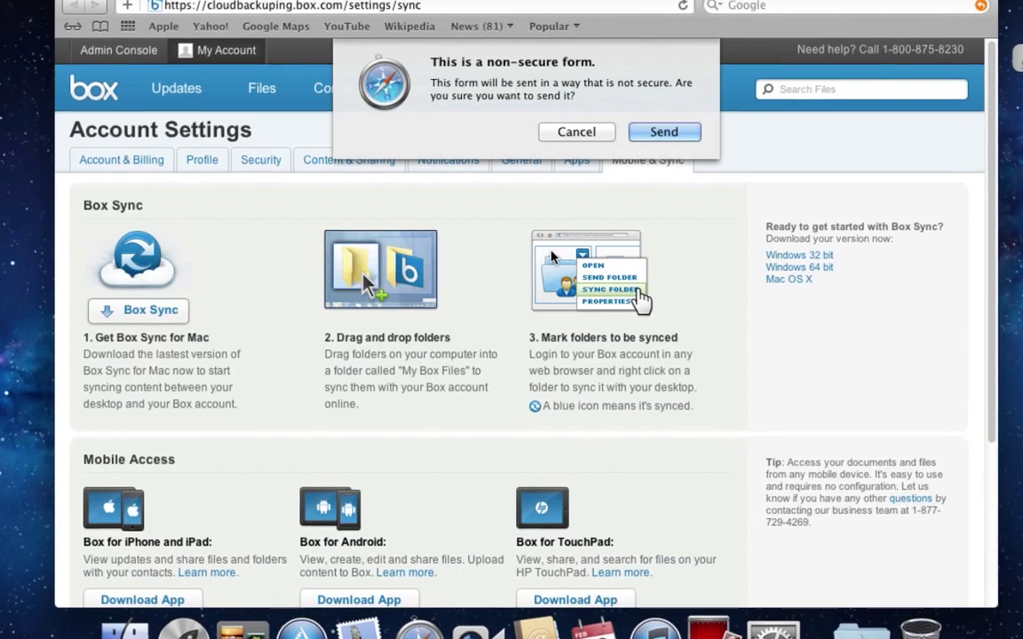
pyautogui.click(663, 132)
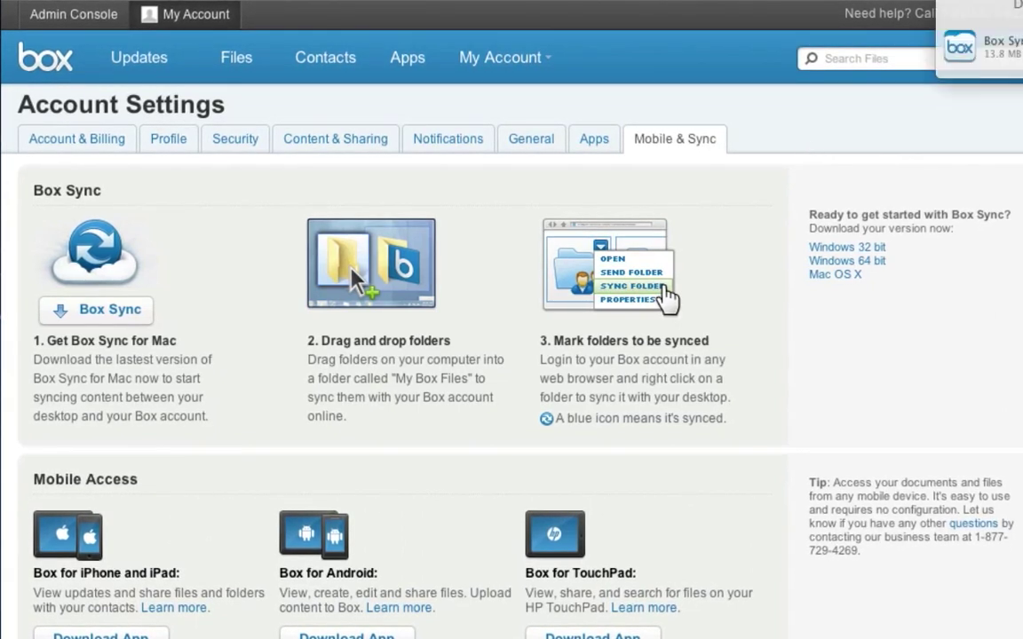
# Install Box Sync 1.2.20.0 from the downloaded installer, accepting the licence and authorising with the admin password
pyautogui.doubleClick(1014, 43)
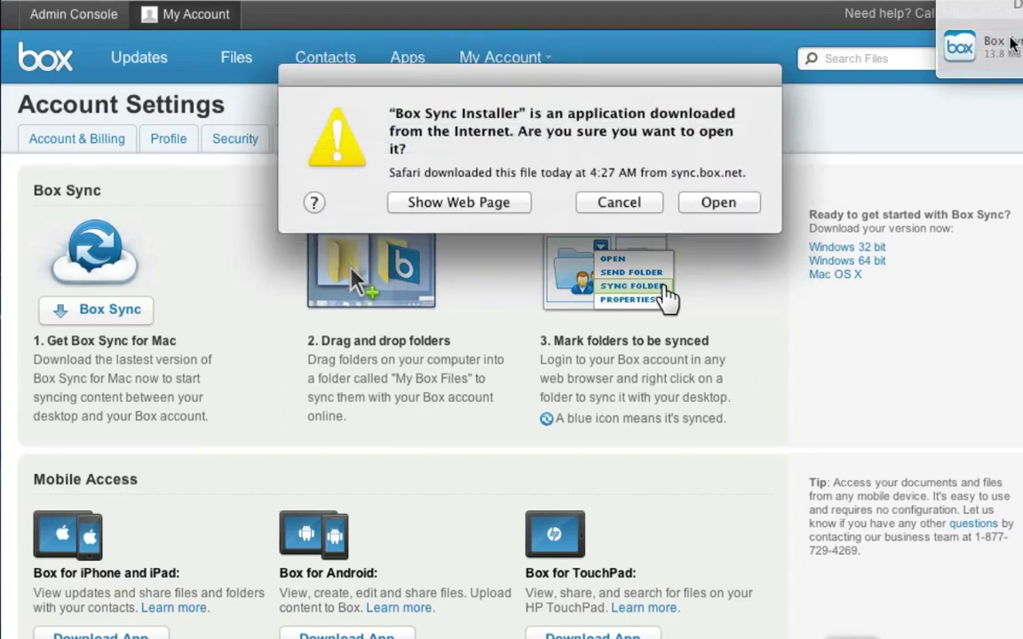
pyautogui.click(717, 203)
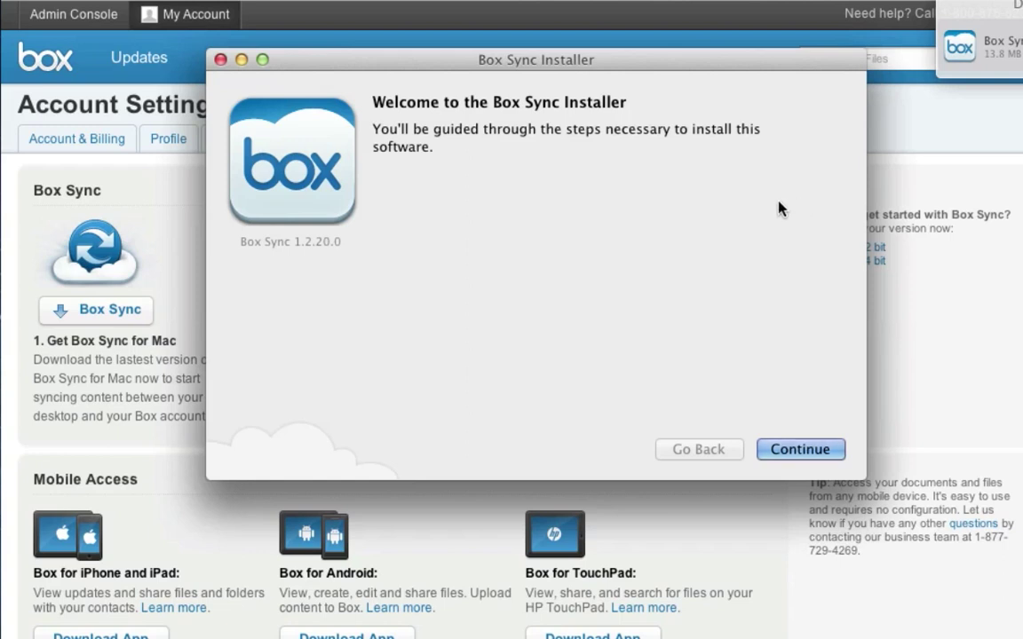
pyautogui.click(776, 442)
pyautogui.click(775, 446)
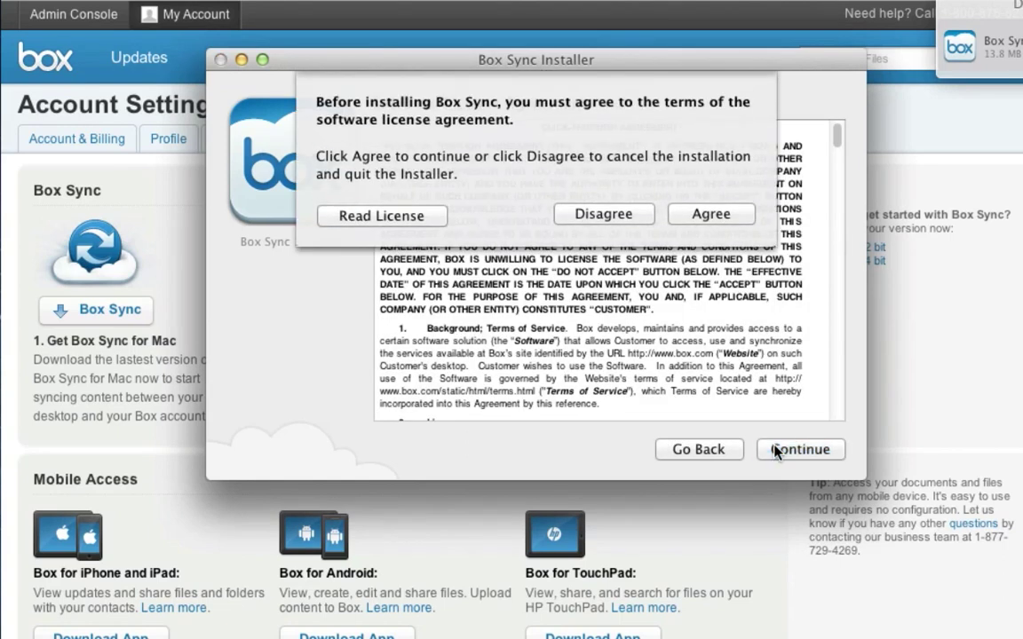
pyautogui.click(706, 215)
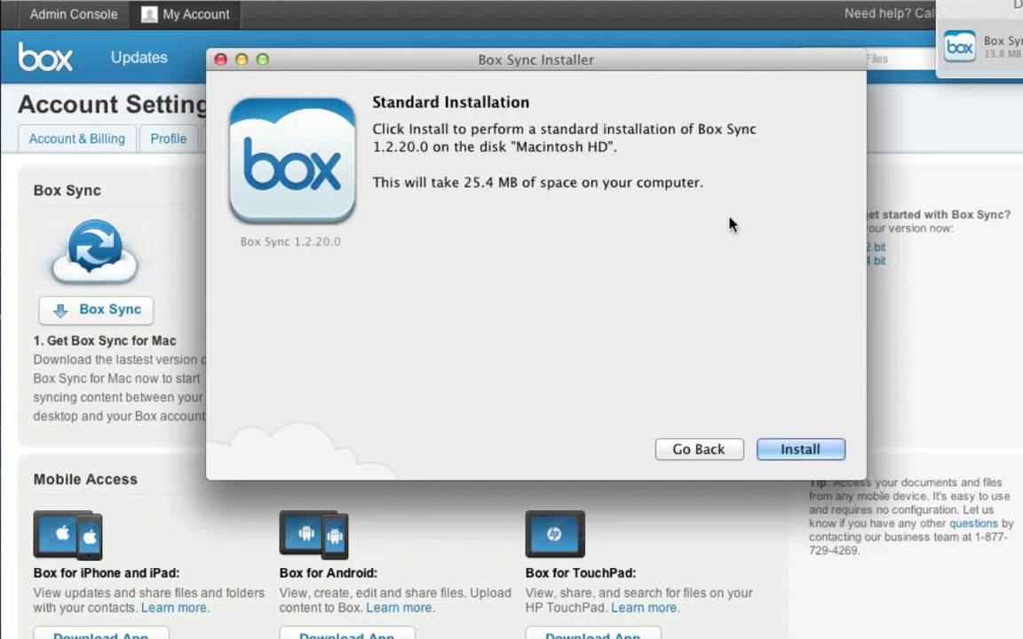
pyautogui.click(777, 452)
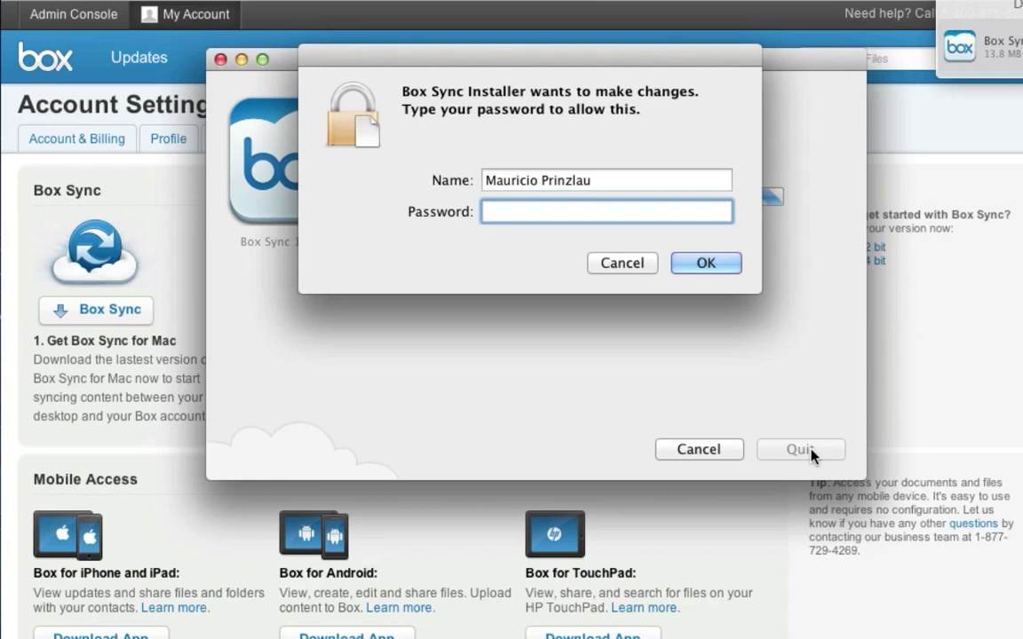
pyautogui.write('••••••••••••')
pyautogui.press('Return')
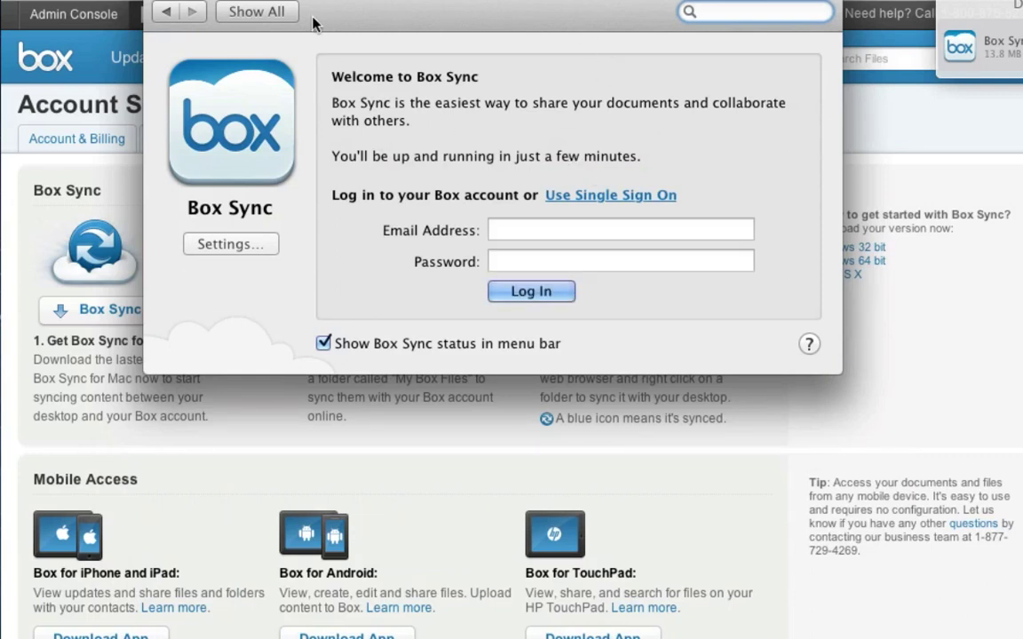
# In the Box Sync preference pane, enter the Box account e-mail address and password
pyautogui.click(262, 12)
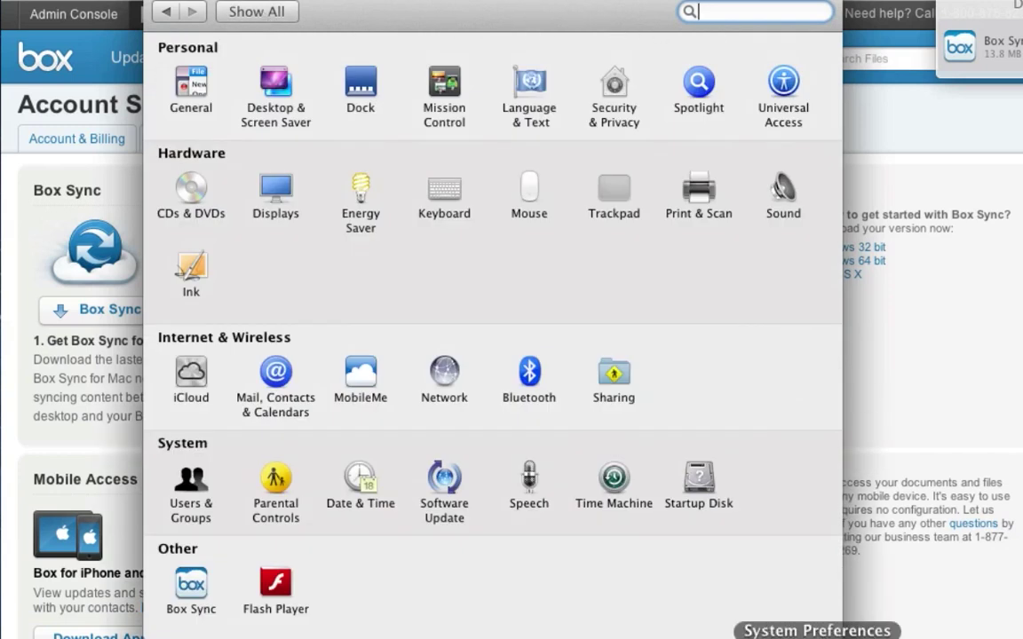
pyautogui.click(191, 586)
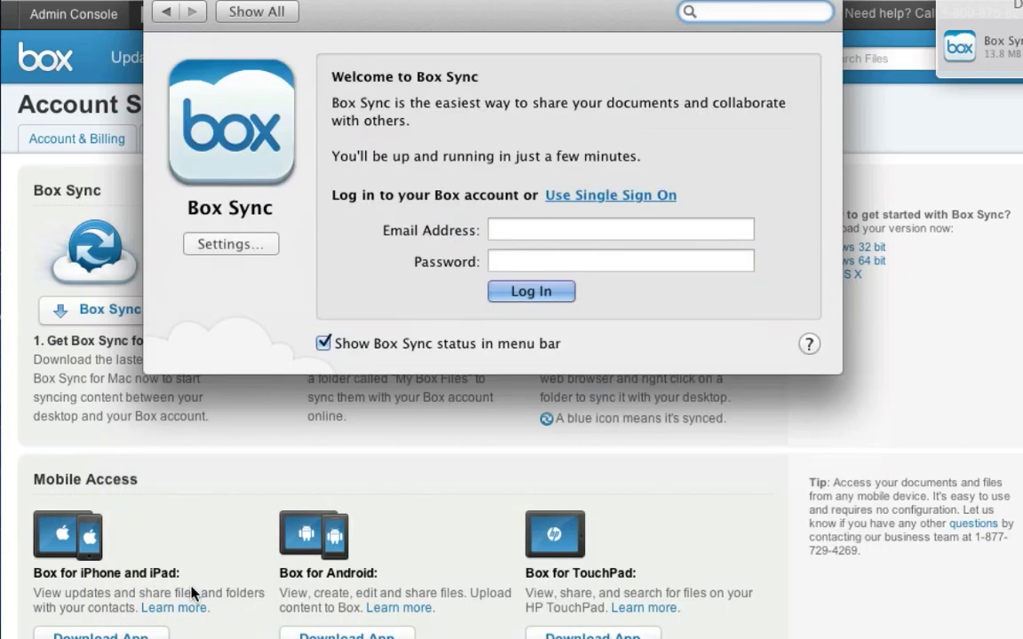
pyautogui.click(547, 231)
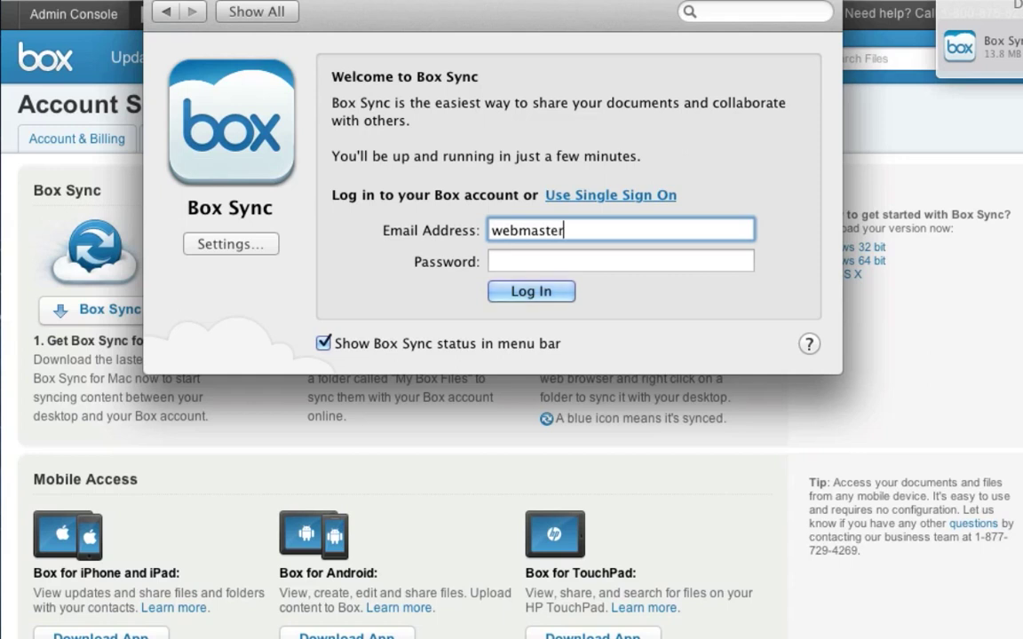
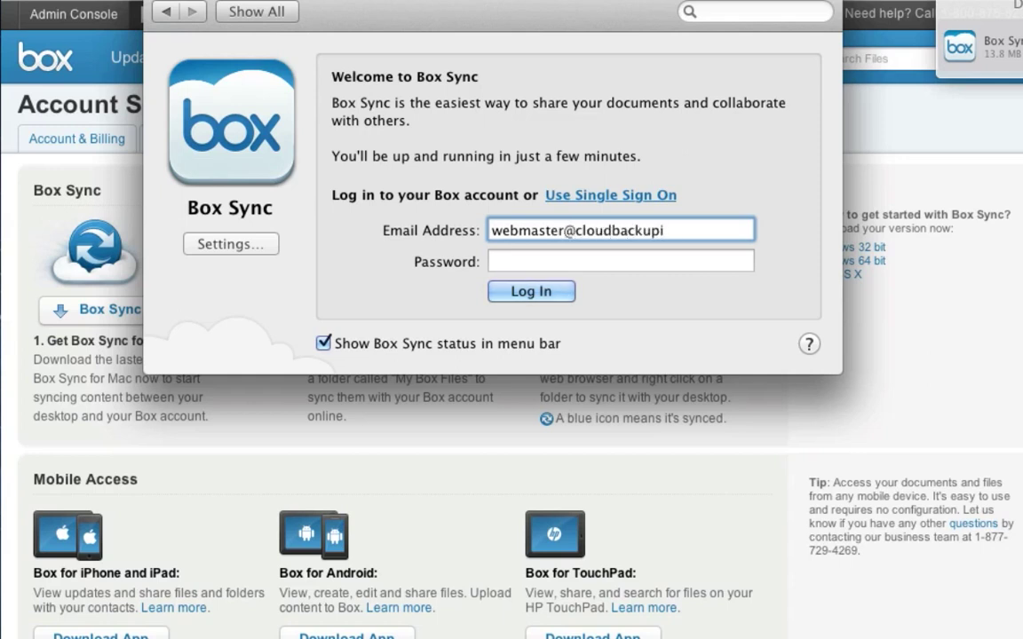
pyautogui.press('Tab')
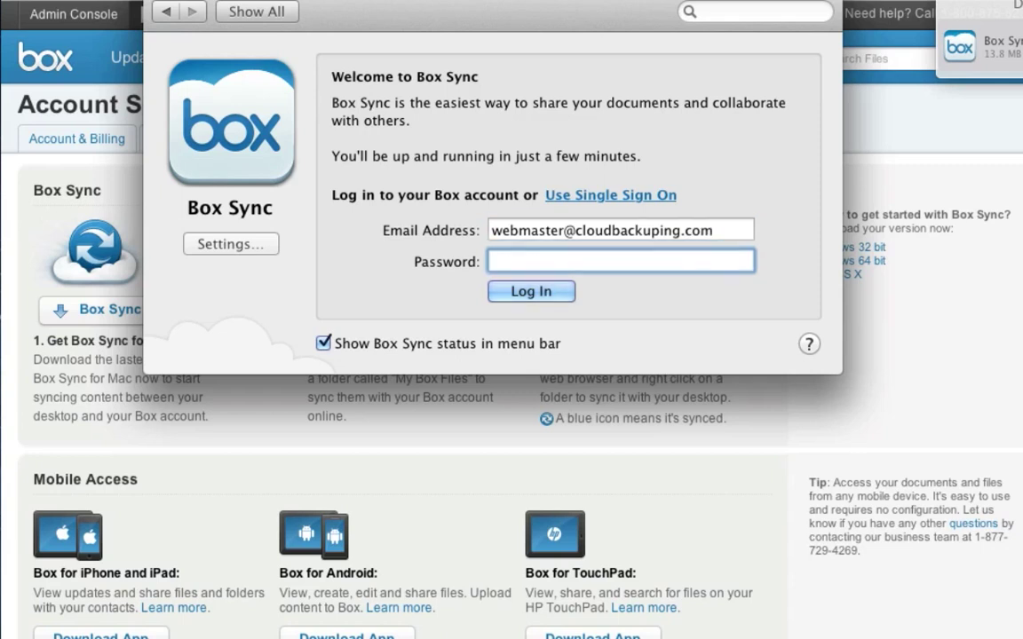
pyautogui.write('••••••••••••')
# Turn off the menu-bar status option, log in, and open the synced Box Documents folder in Finder
pyautogui.click(323, 343)
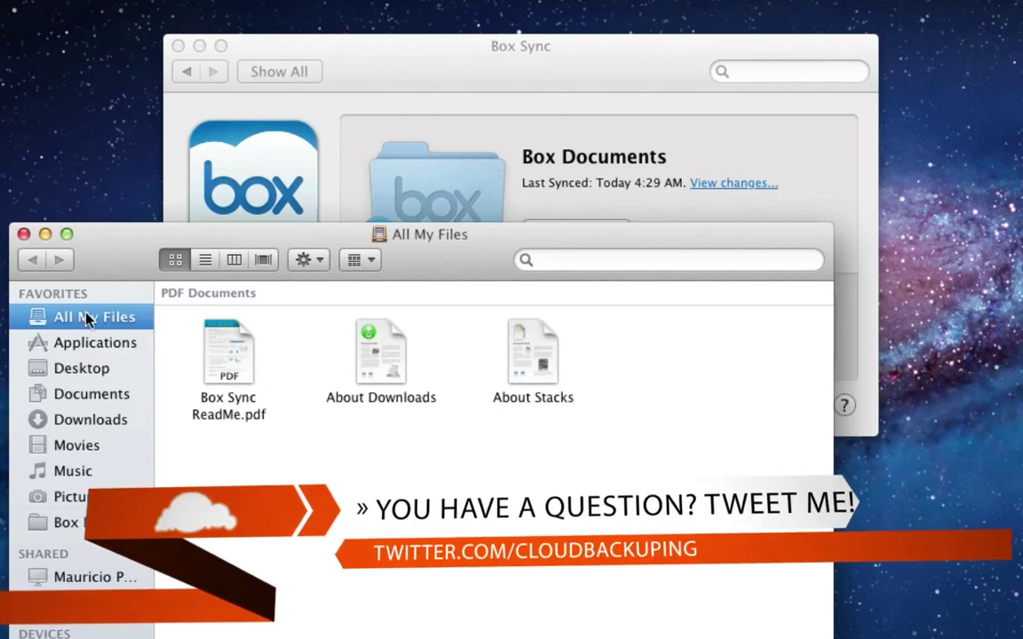
pyautogui.click(81, 523)
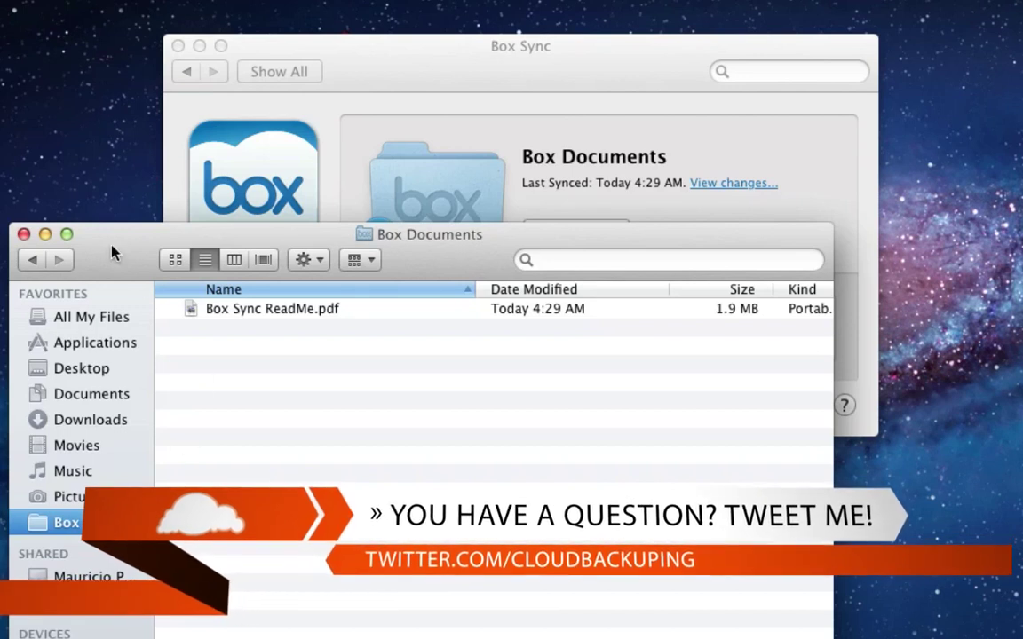
pyautogui.moveTo(109, 253); pyautogui.dragTo(113, 155)
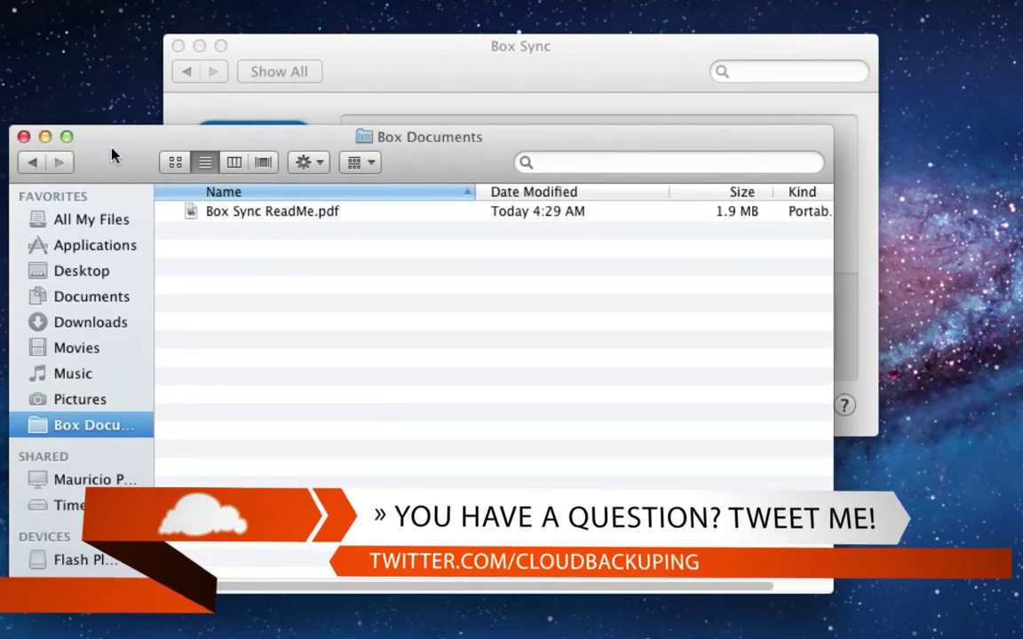
pyautogui.click(413, 73)
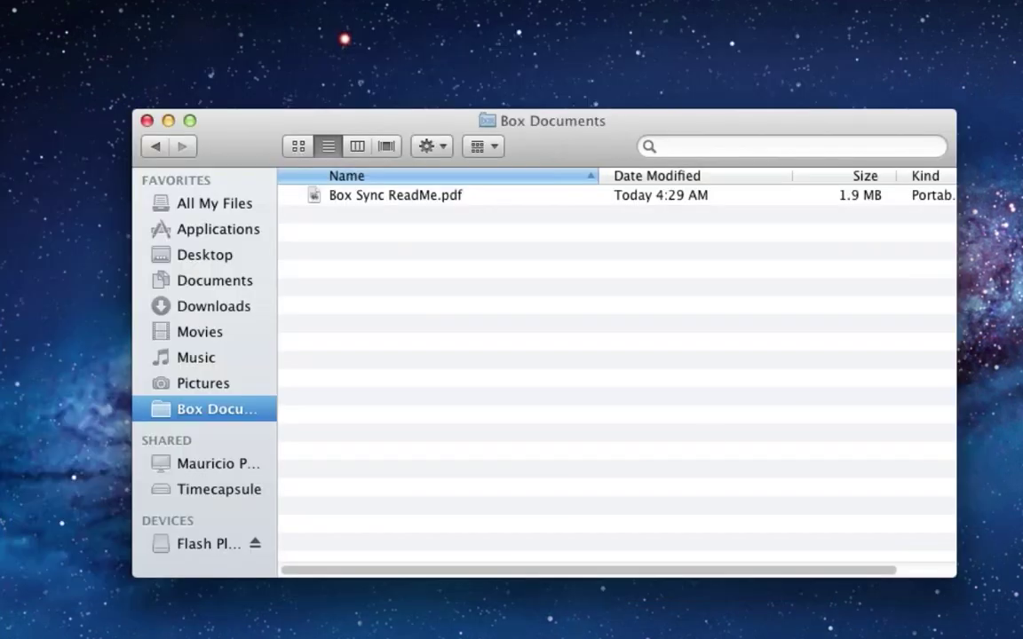
# Open a second Finder window on the Cloudbackuping folder beside Box Documents, scrolled down to PSDs
pyautogui.press('super+n')
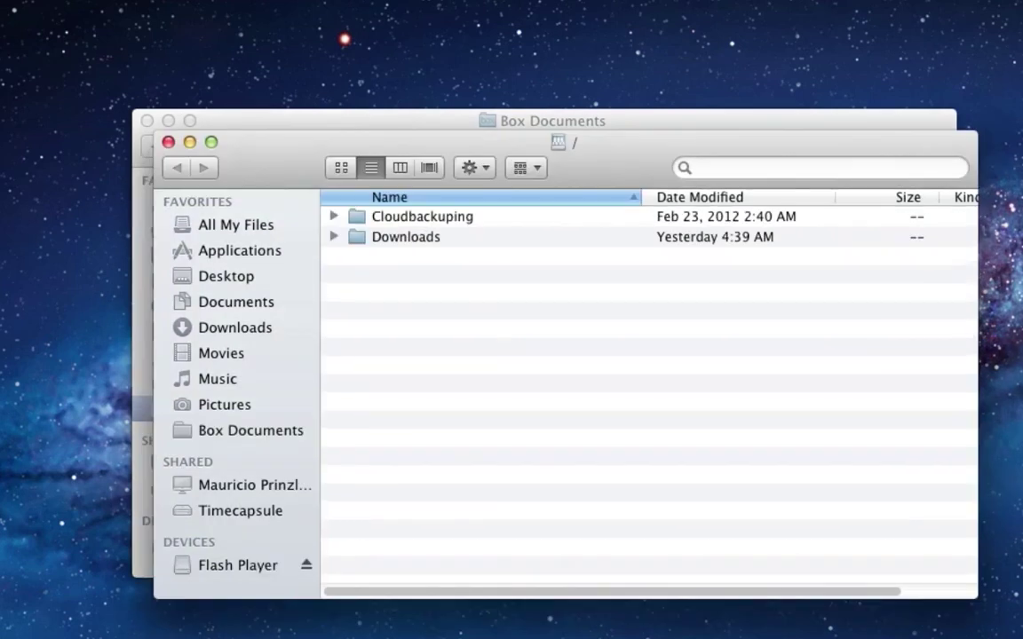
pyautogui.doubleClick(395, 219)
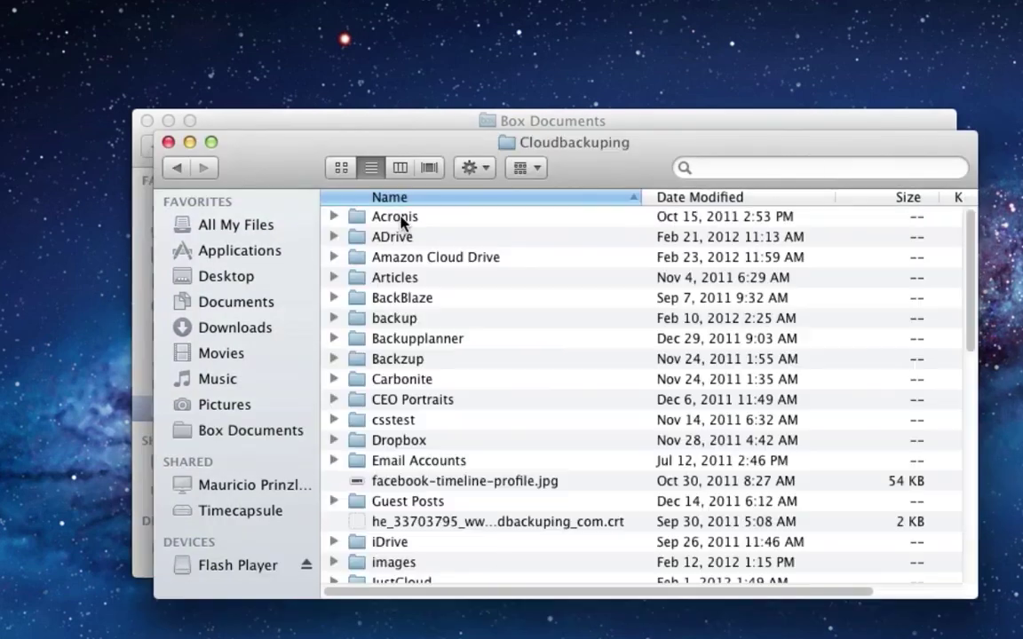
pyautogui.moveTo(262, 169); pyautogui.dragTo(374, 172)
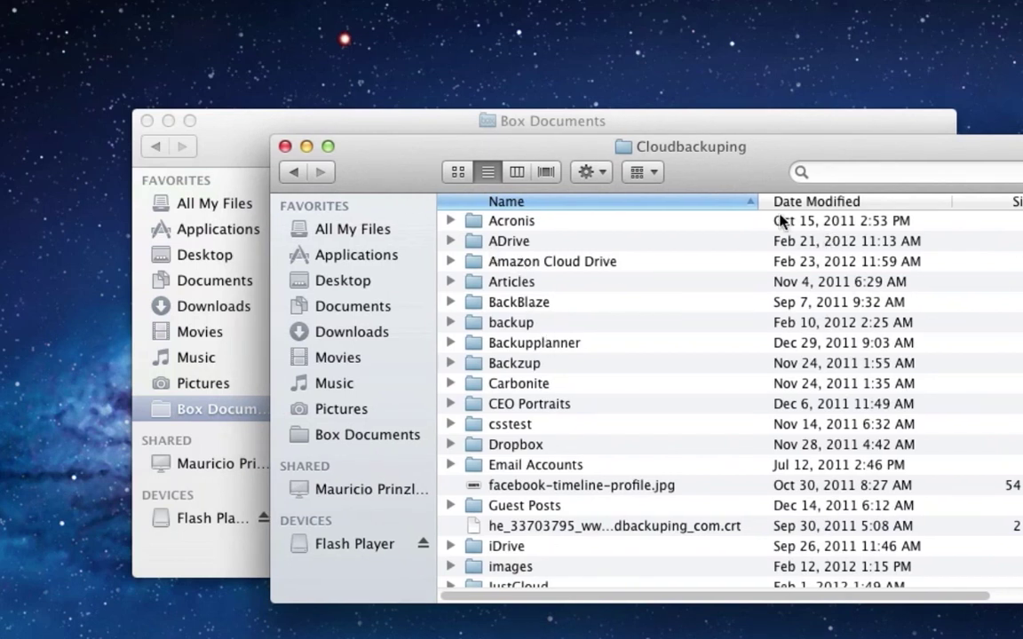
pyautogui.scroll(-15, 636, 366)
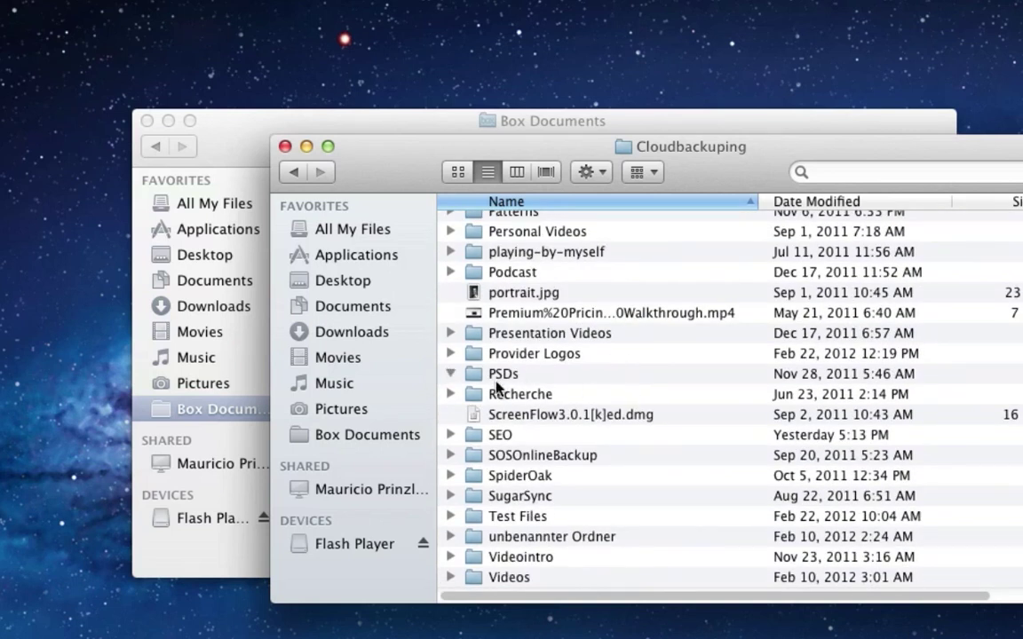
pyautogui.click(499, 380)
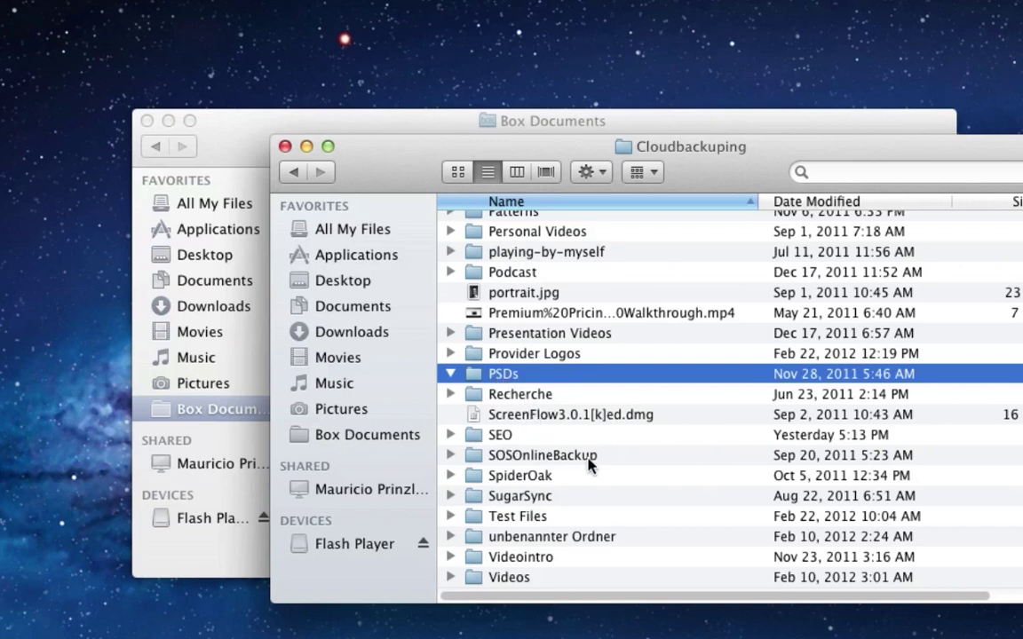
# Copy Audio 1_3.wav through Audio 1_15.wav from Test Files into the Box Documents folder
pyautogui.click(452, 517)
pyautogui.scroll(-4, 653, 525)
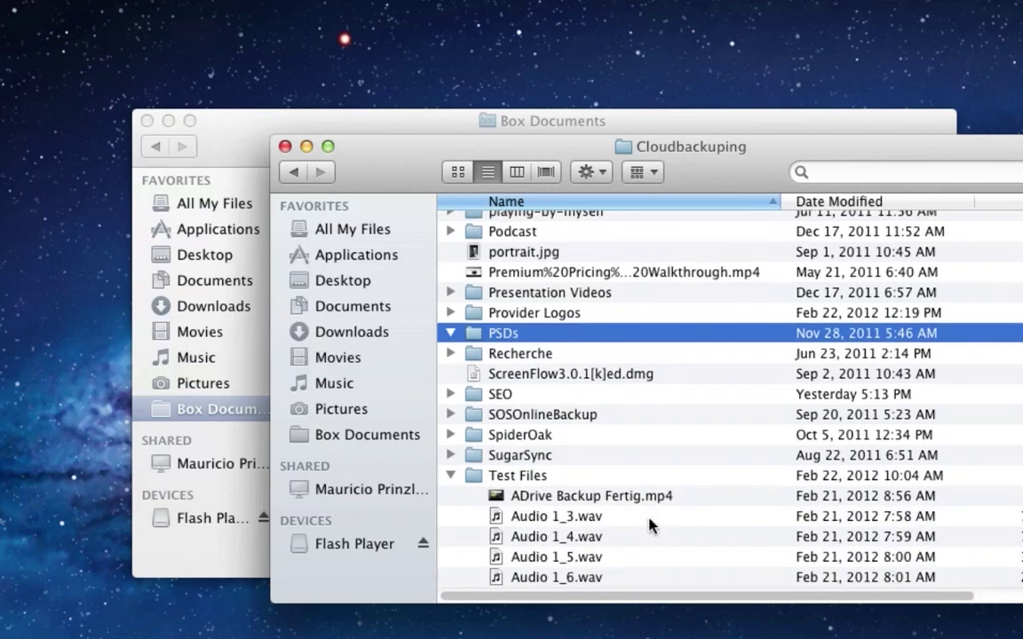
pyautogui.moveTo(384, 167); pyautogui.dragTo(368, 169)
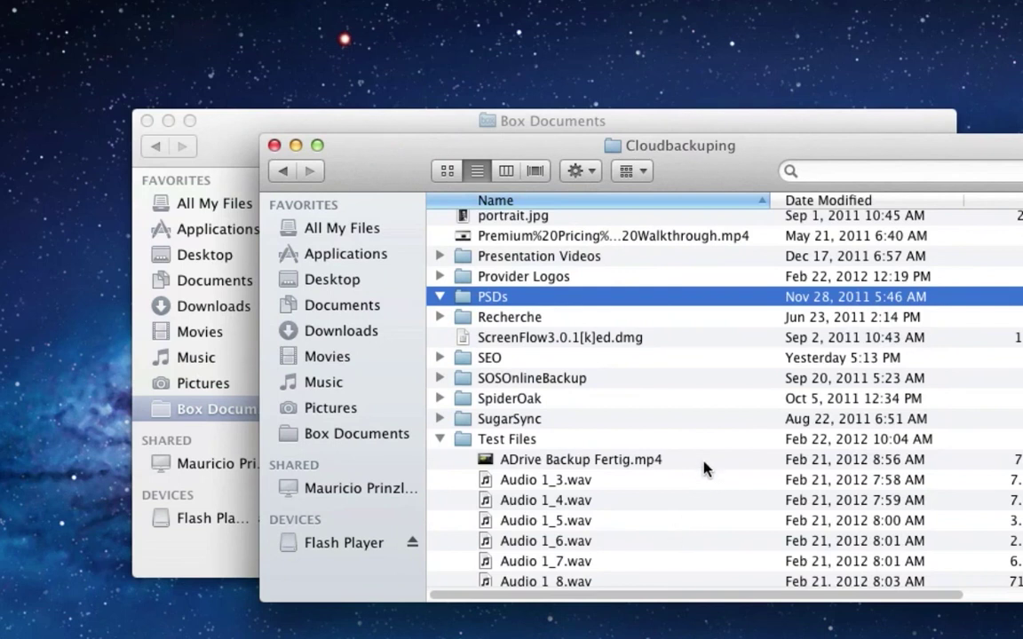
pyautogui.moveTo(668, 484); pyautogui.dragTo(602, 515)
pyautogui.moveTo(387, 171); pyautogui.dragTo(667, 149)
pyautogui.moveTo(835, 249); pyautogui.dragTo(388, 255)
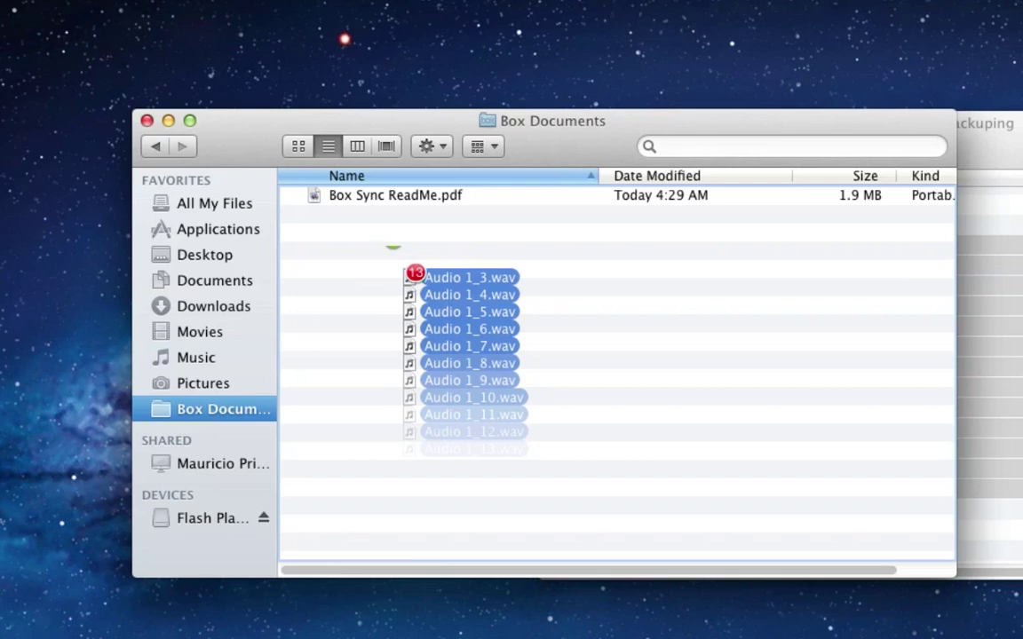
pyautogui.moveTo(383, 254); pyautogui.dragTo(382, 256)
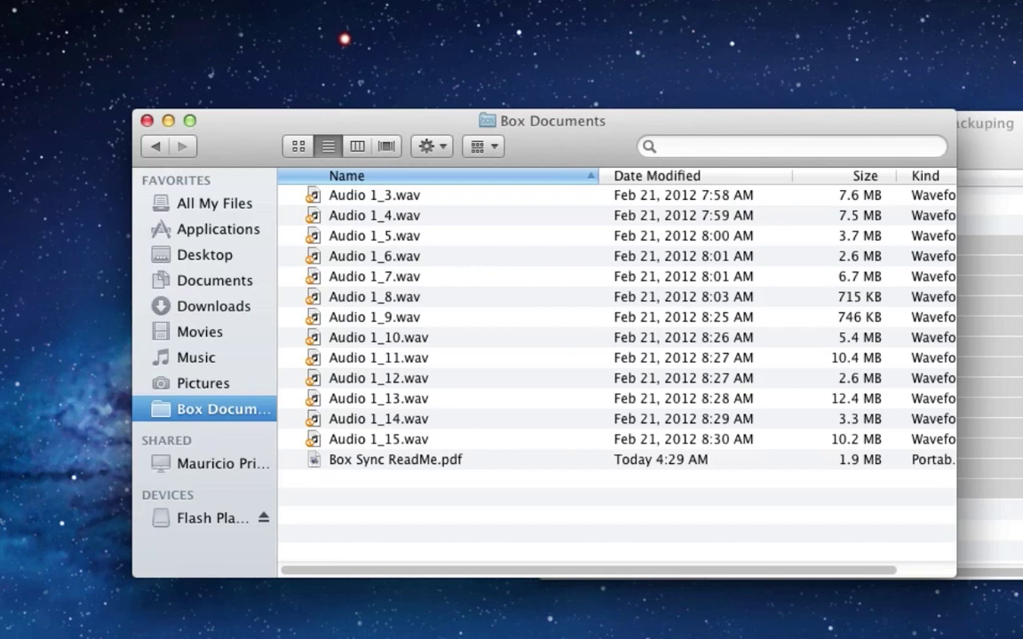
# Close the Cloudbackuping window and acknowledge the notice that files moved to Default Sync Folder
pyautogui.click(975, 138)
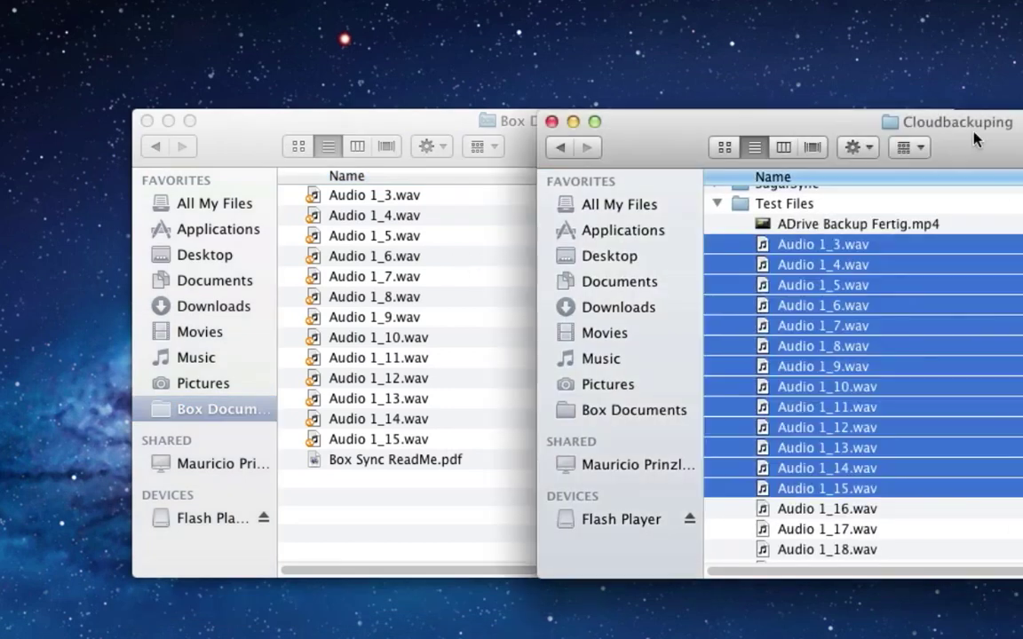
pyautogui.click(551, 123)
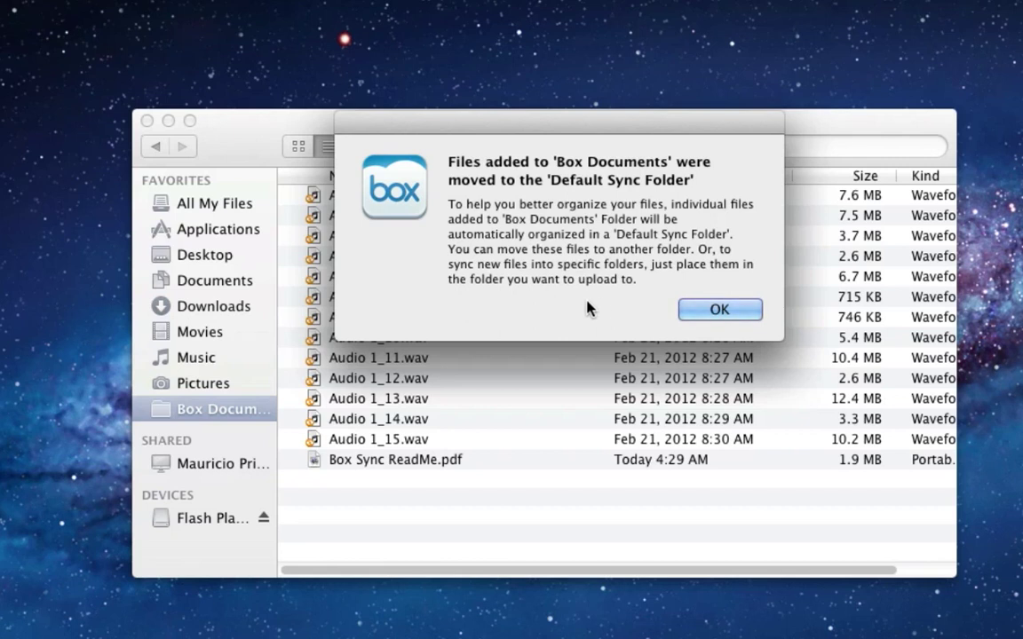
pyautogui.click(708, 307)
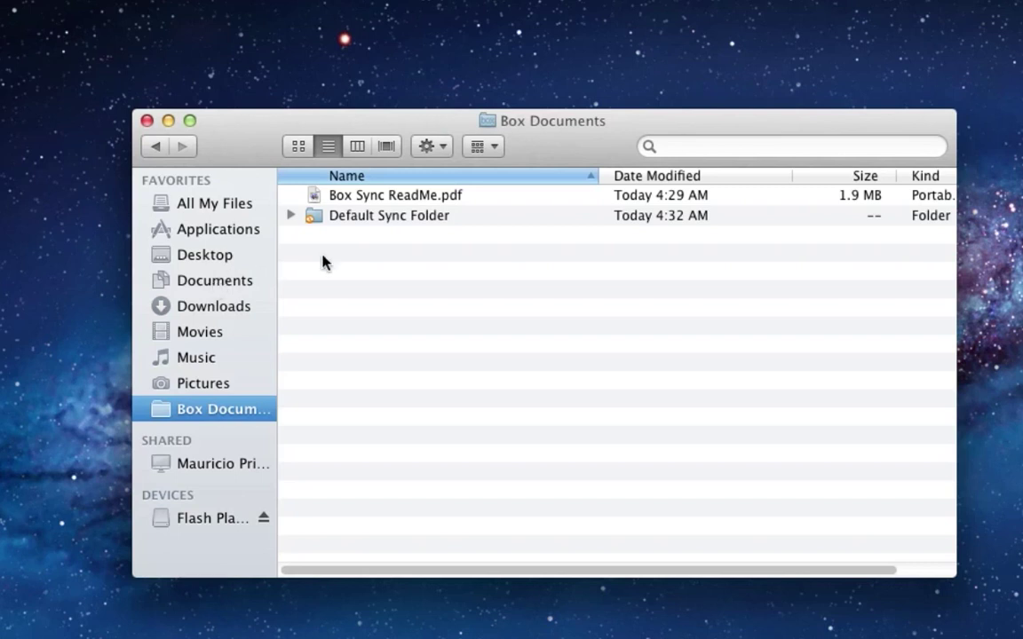
# Expand Default Sync Folder, check the Box Sync menu-bar status, and inspect Audio 1_10.wav's sync badge
pyautogui.click(291, 215)
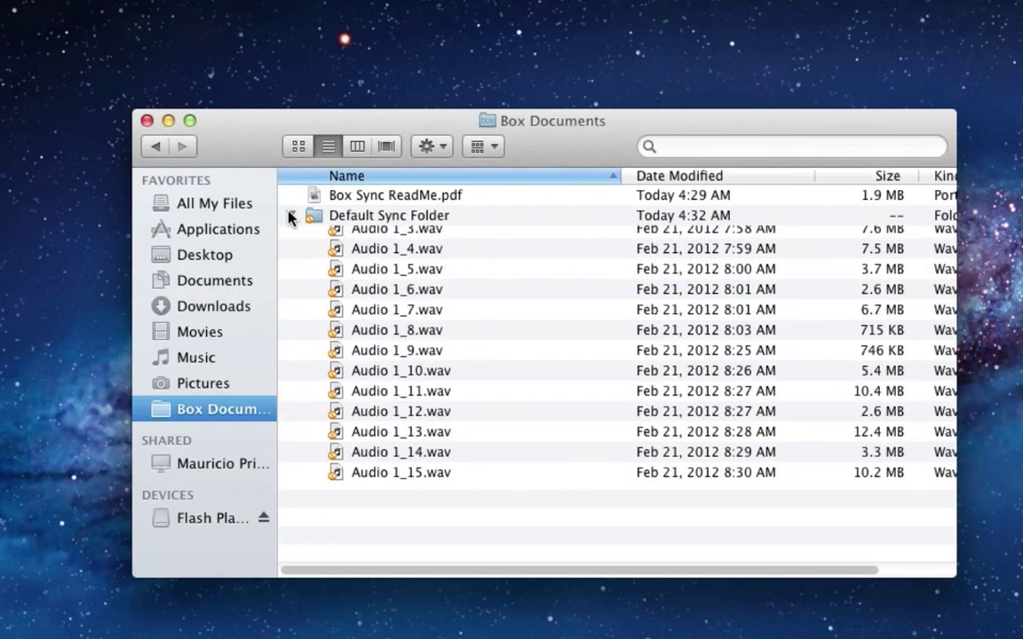
pyautogui.click(991, 2)
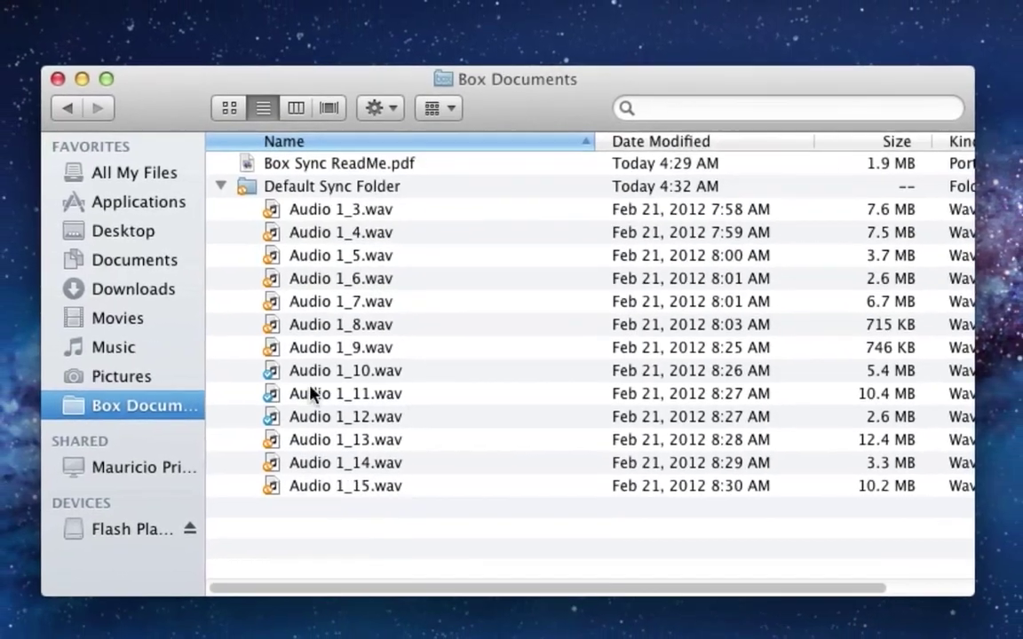
pyautogui.click(302, 373)
# Check Audio 1_12.wav's sync badge, then view All Files and Folders in the Box web app
pyautogui.click(327, 414)
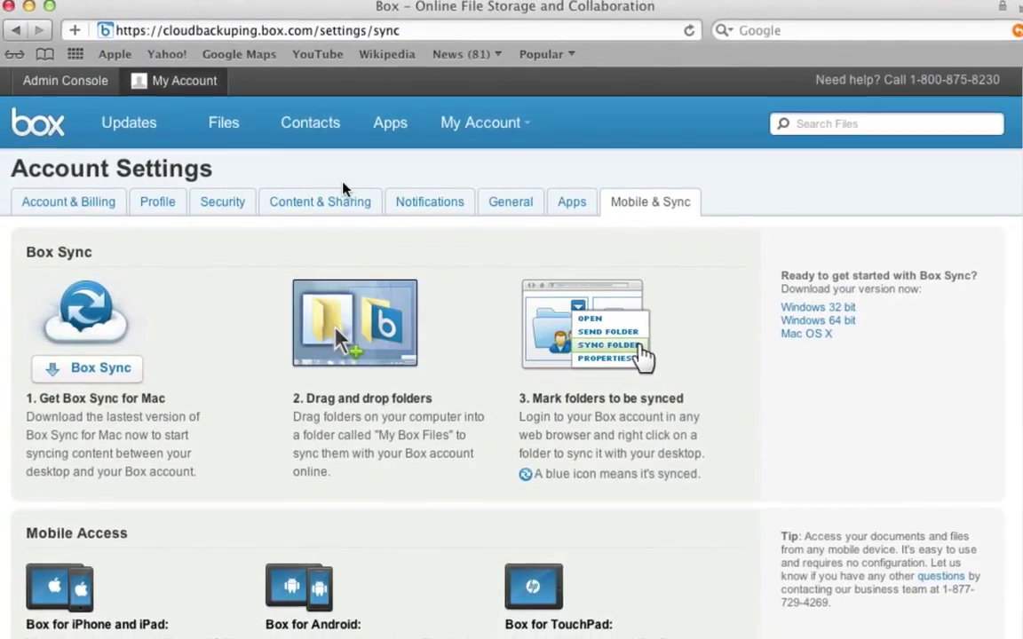
pyautogui.click(234, 129)
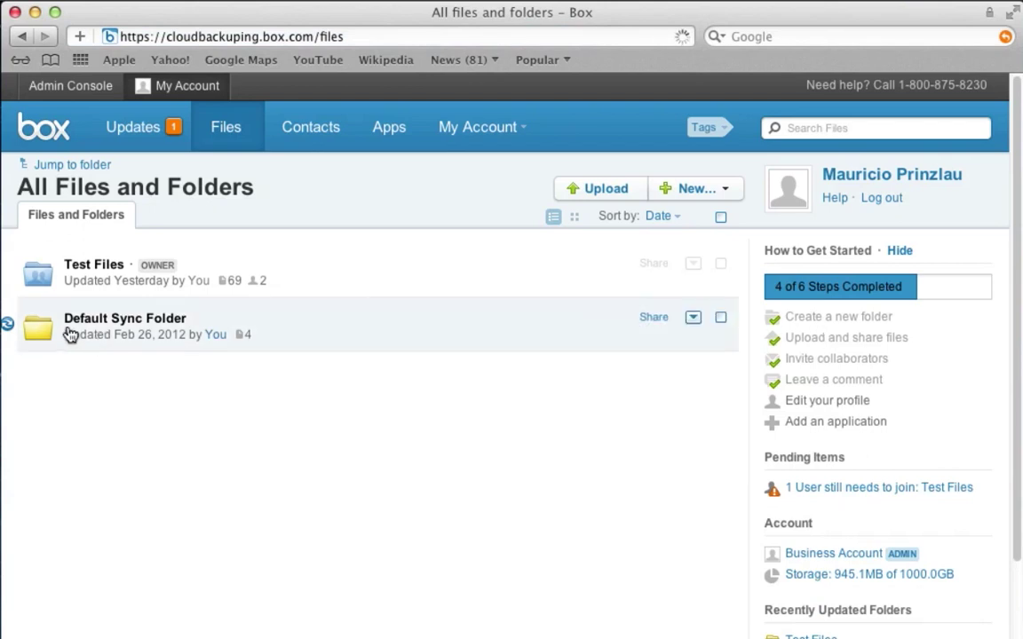
# Open Default Sync Folder, start then cancel a task on Audio 1_14.wav, and return to All Files
pyautogui.click(70, 330)
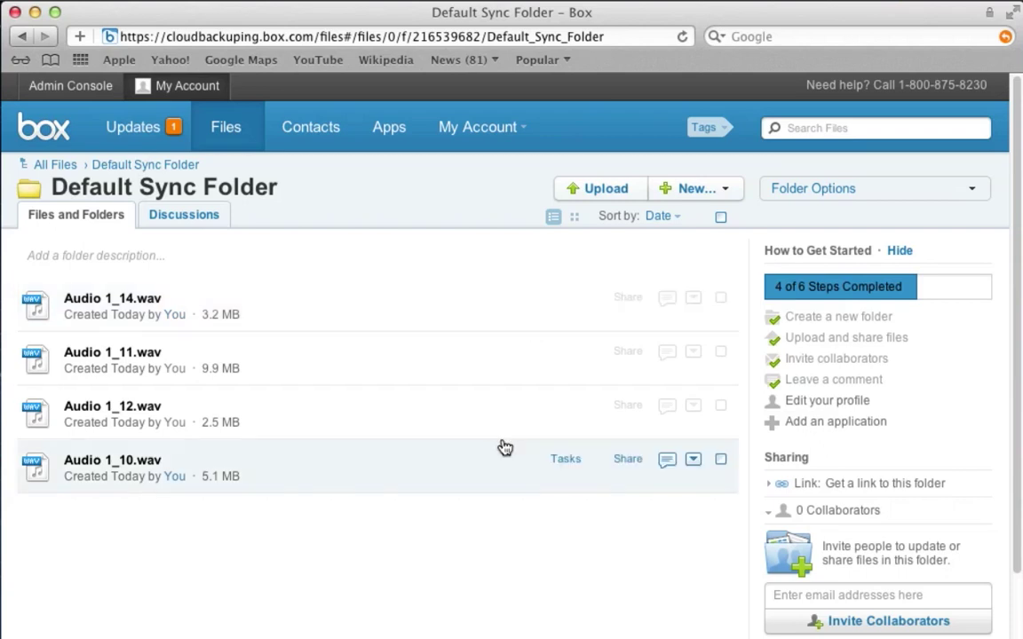
pyautogui.click(565, 298)
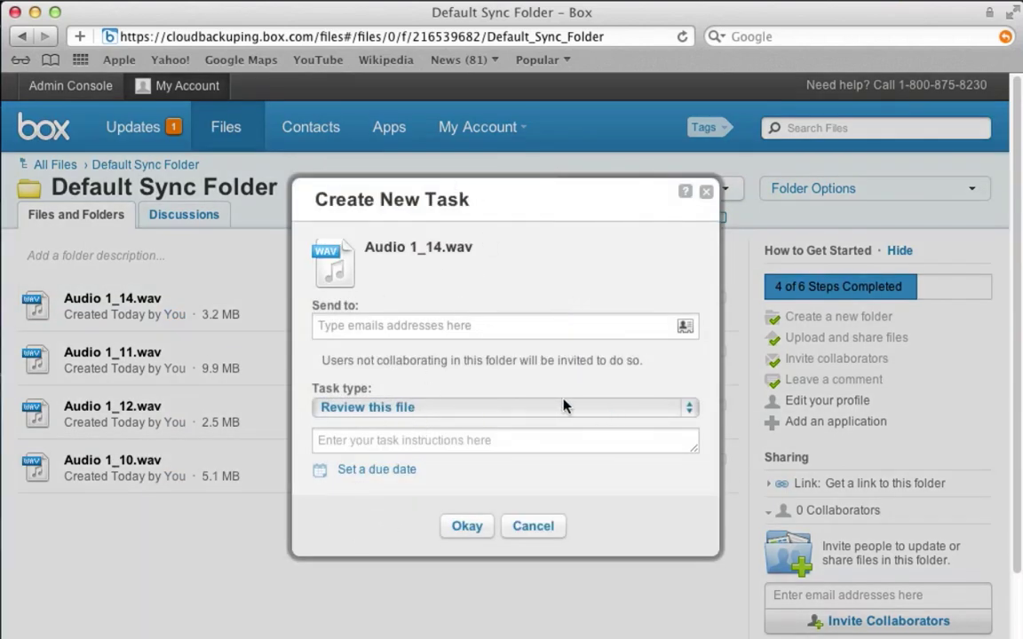
pyautogui.click(706, 192)
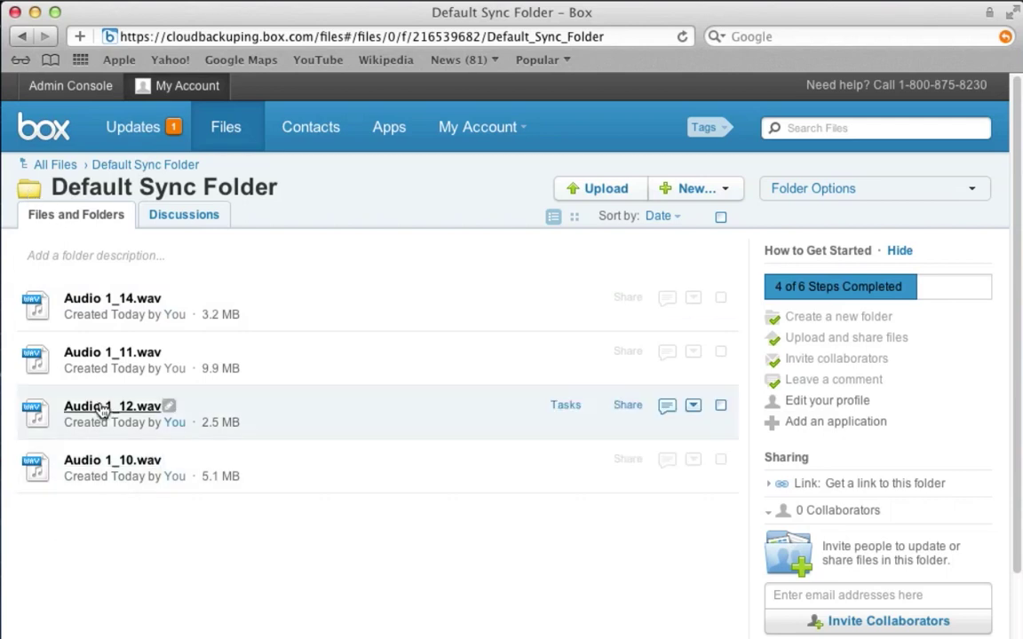
pyautogui.click(31, 164)
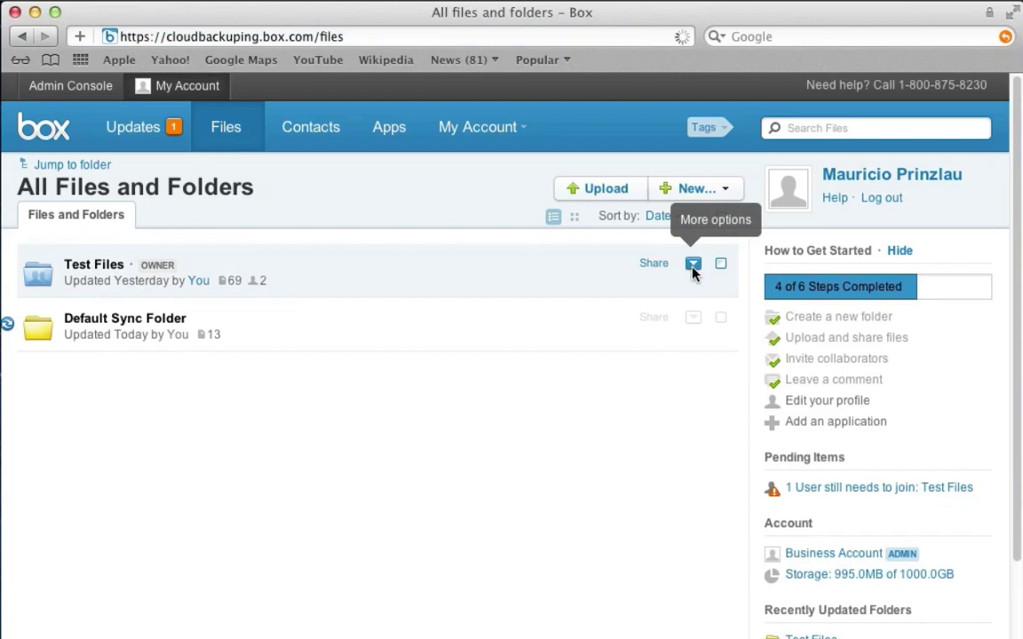
# Enable Sync Folder to Desktop for the Test Files folder from its More options menu
pyautogui.click(693, 264)
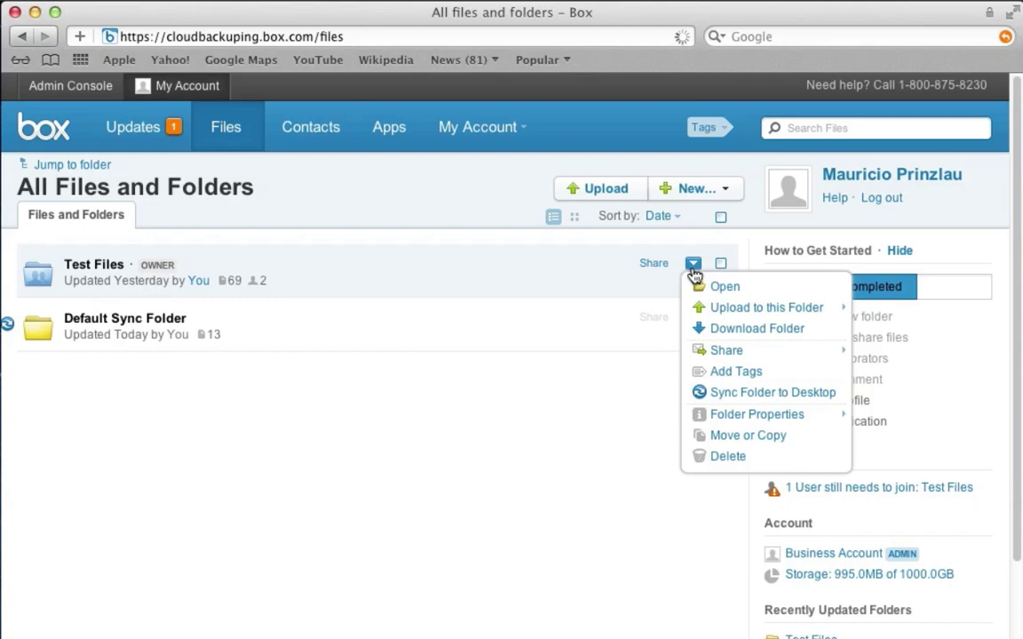
pyautogui.click(739, 396)
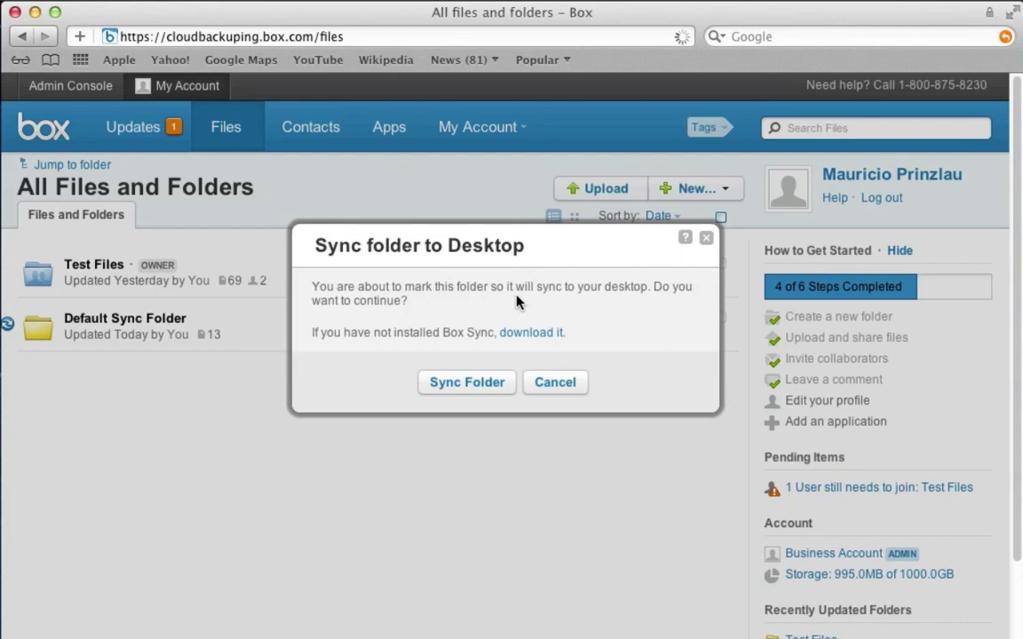
pyautogui.click(468, 383)
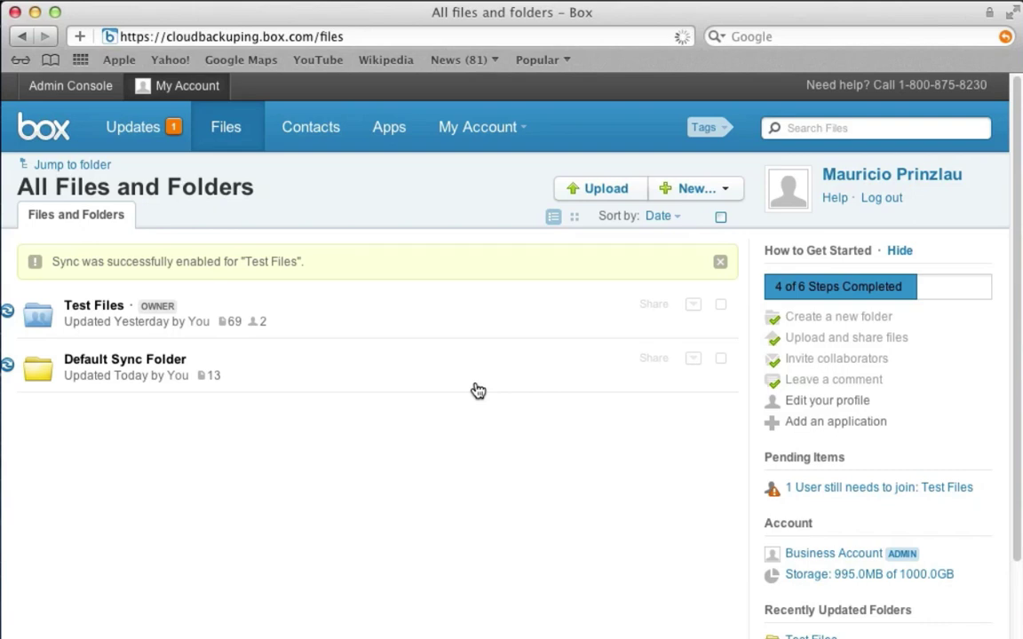
pyautogui.moveTo(8, 316)
# Minimize the browser, view Pictures then Box Documents in Finder, and expand and collapse Default Sync Folder
pyautogui.click(35, 13)
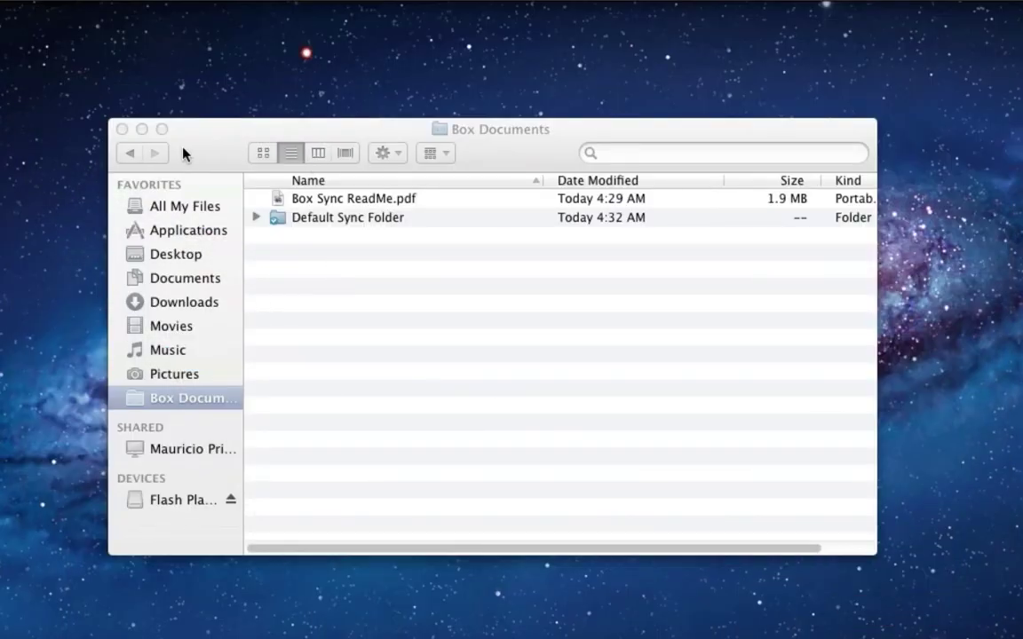
pyautogui.click(135, 380)
pyautogui.click(144, 377)
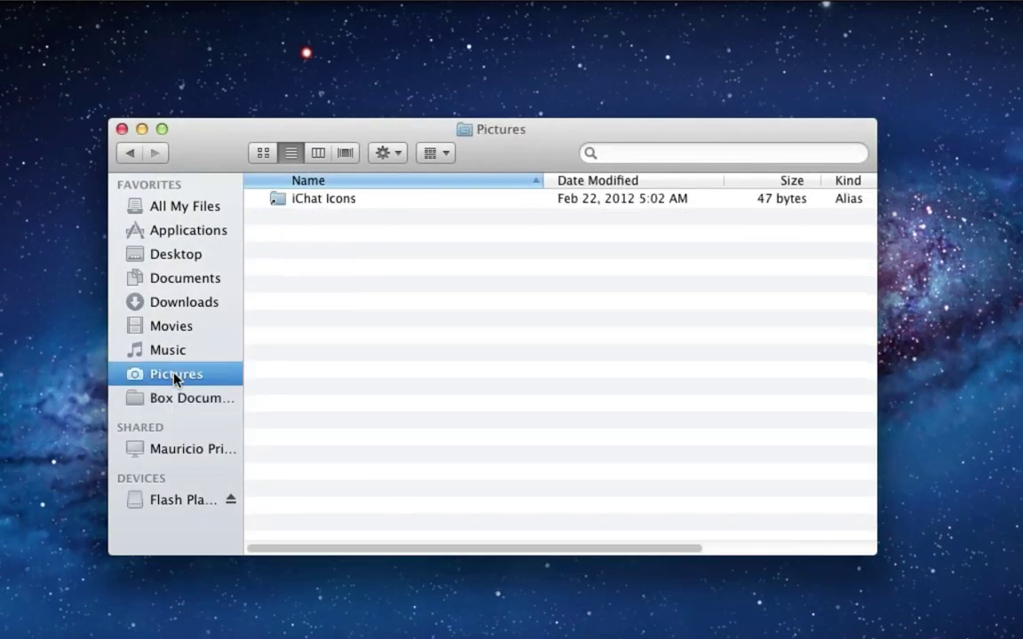
pyautogui.click(175, 401)
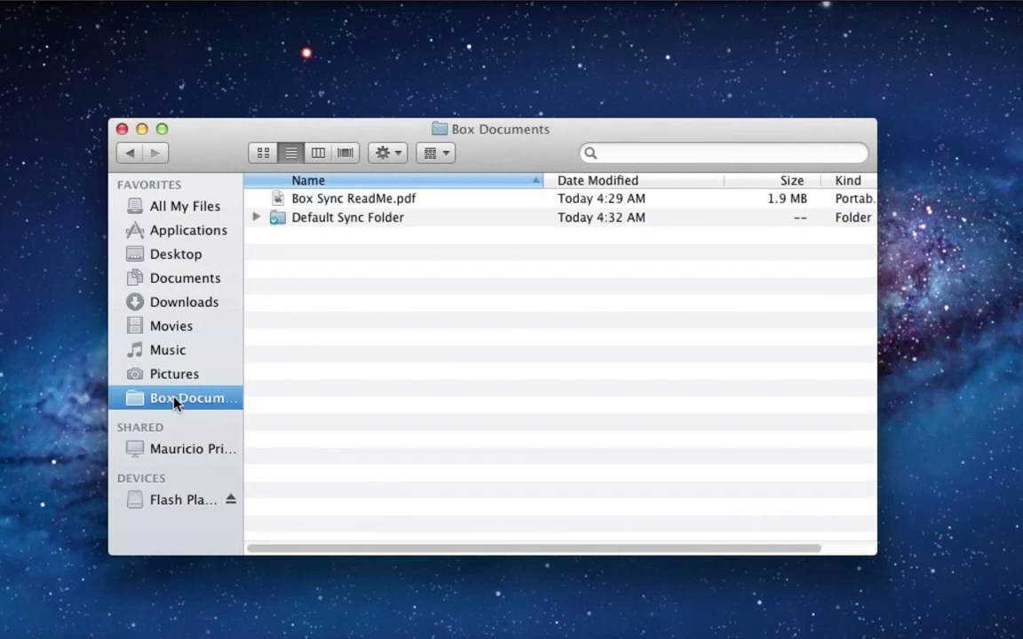
pyautogui.click(256, 219)
pyautogui.click(256, 218)
# Run Start Sync Now from the Box Sync menu and expand the newly synced Test Files folder
pyautogui.click(908, 4)
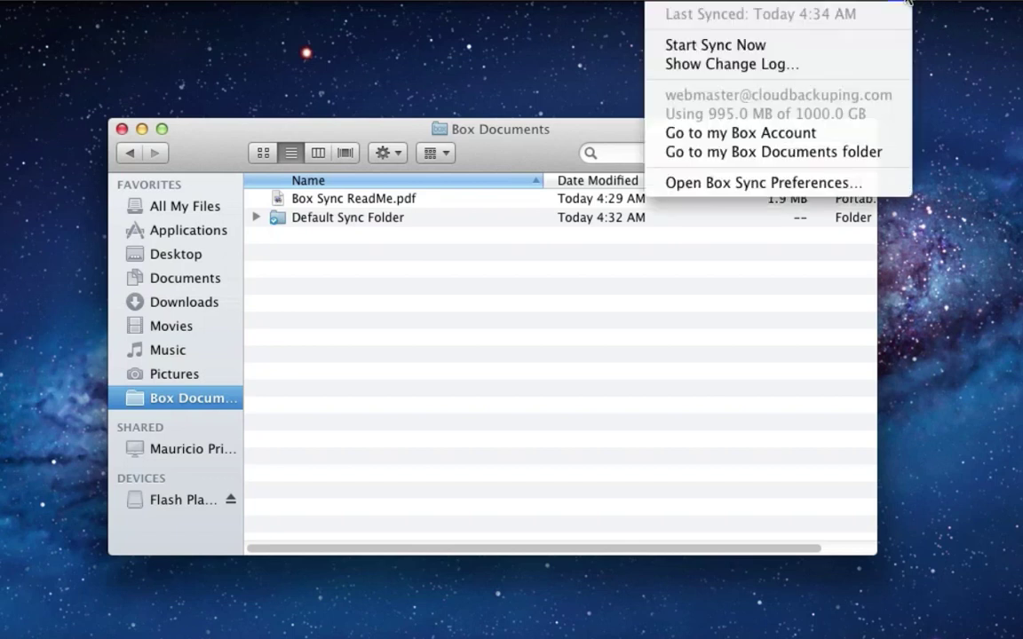
pyautogui.click(781, 42)
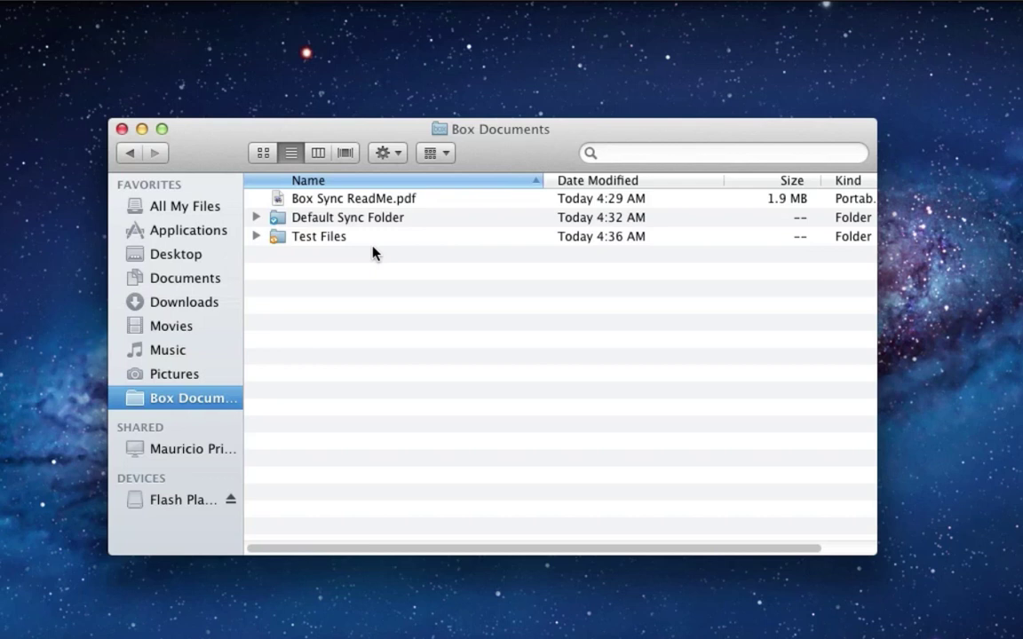
pyautogui.click(255, 236)
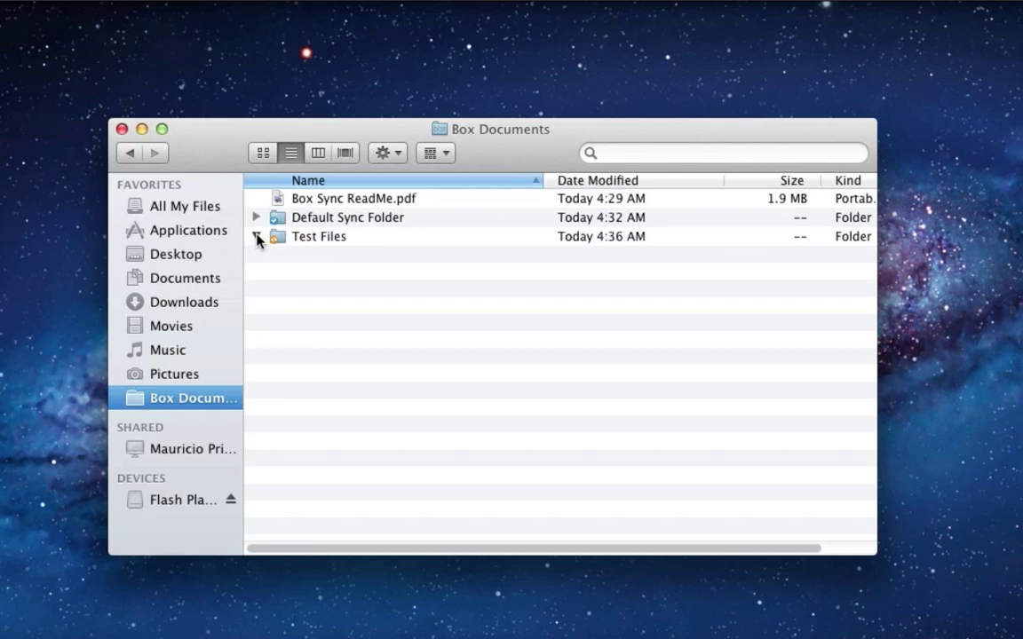